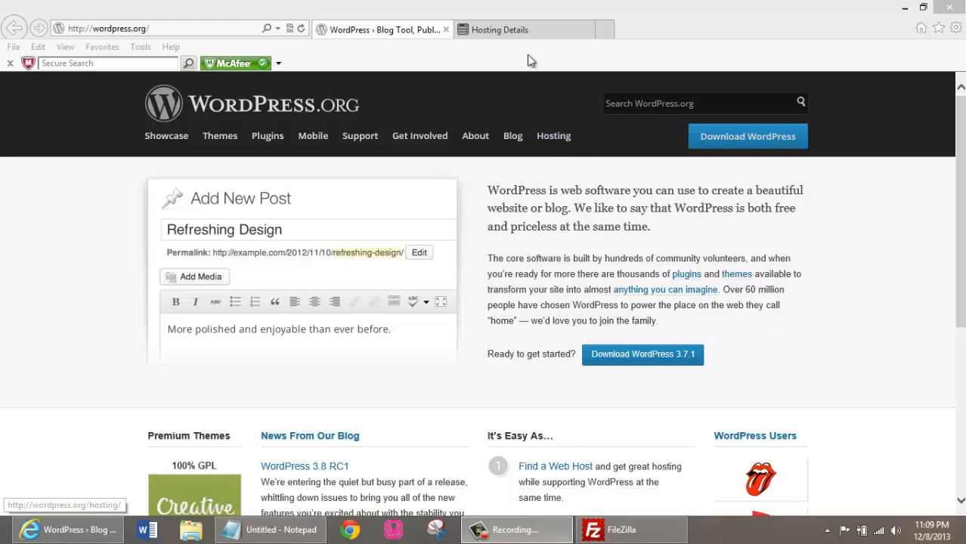
Step: Review the form for adding an FTP user on the hosting account, including the All folders access level and password criteria, without creating one
left_click(526, 32)
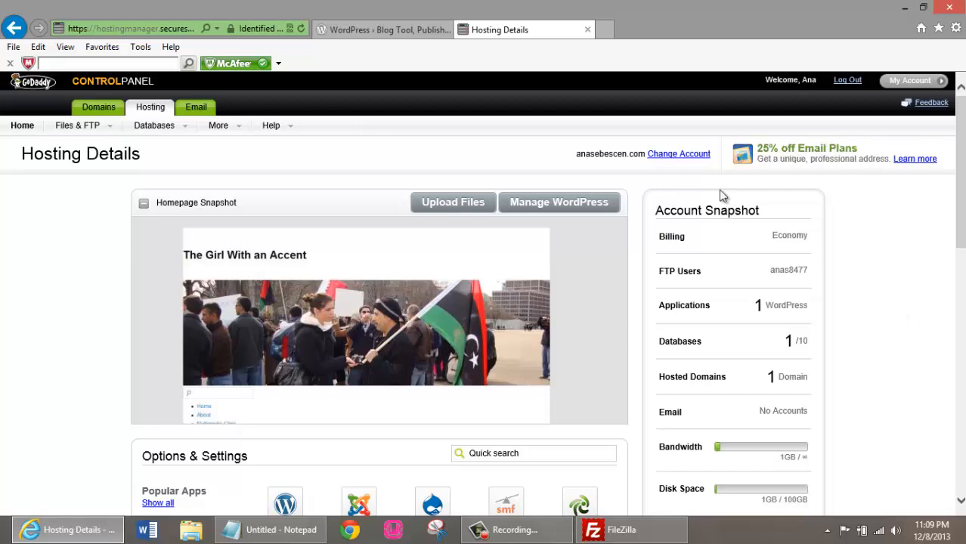
left_click(735, 281)
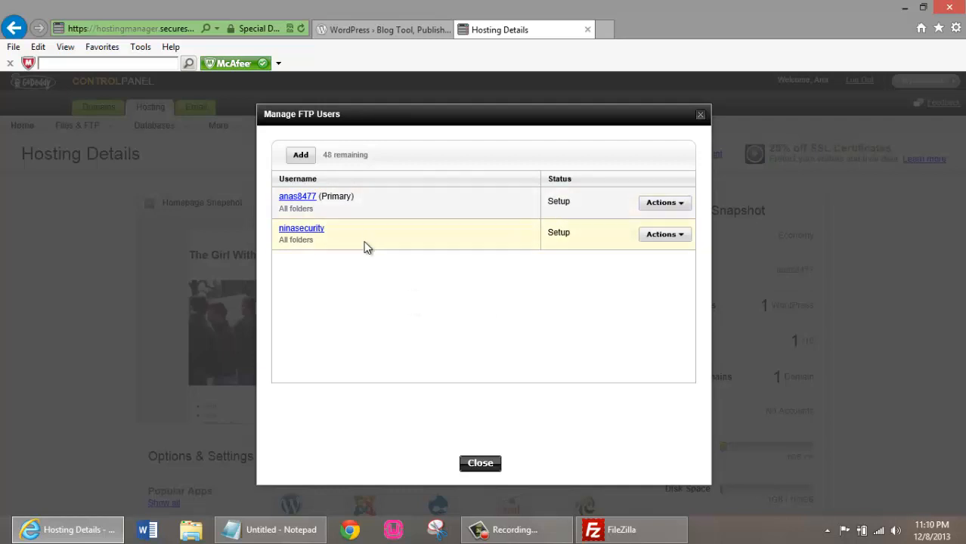
left_click(301, 156)
left_click(399, 219)
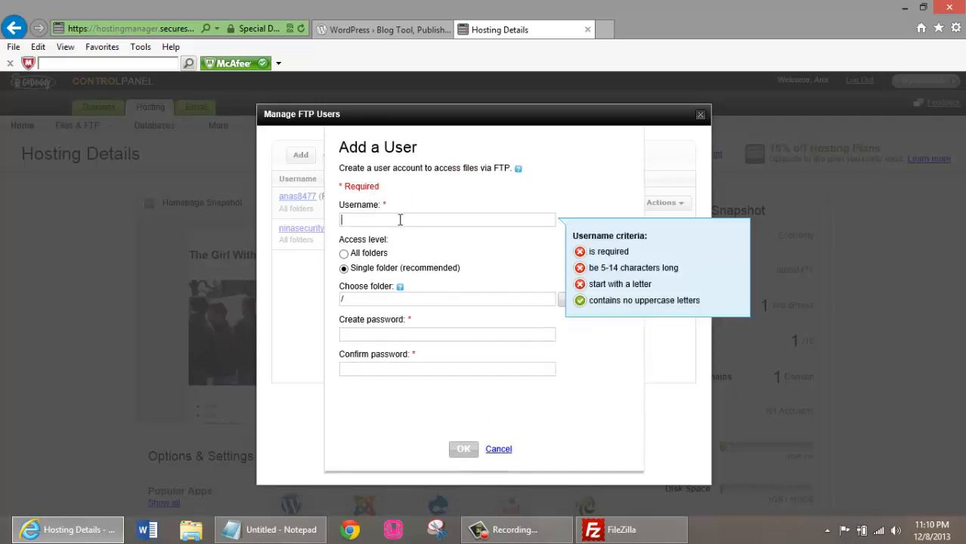
left_click(370, 257)
left_click(368, 266)
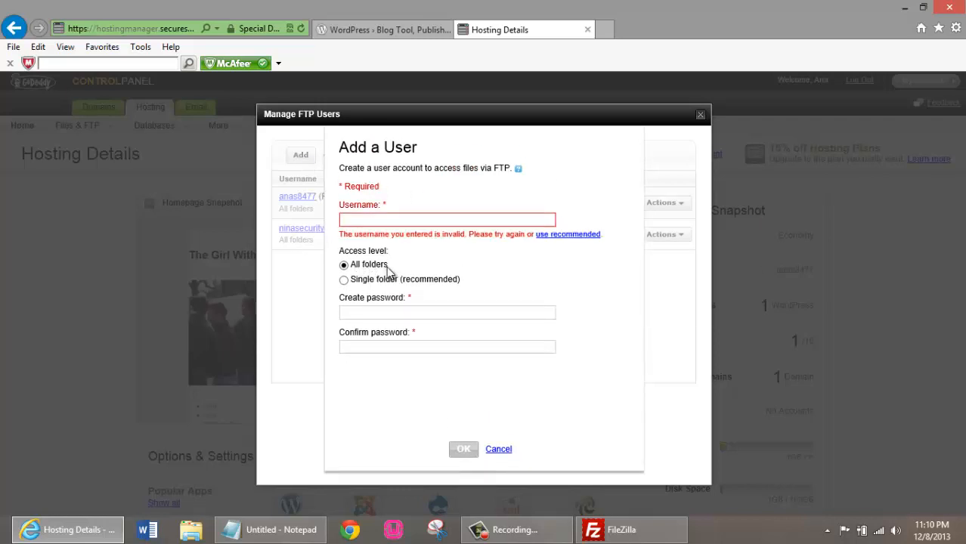
left_click_drag(387, 266, 350, 268)
left_click(380, 313)
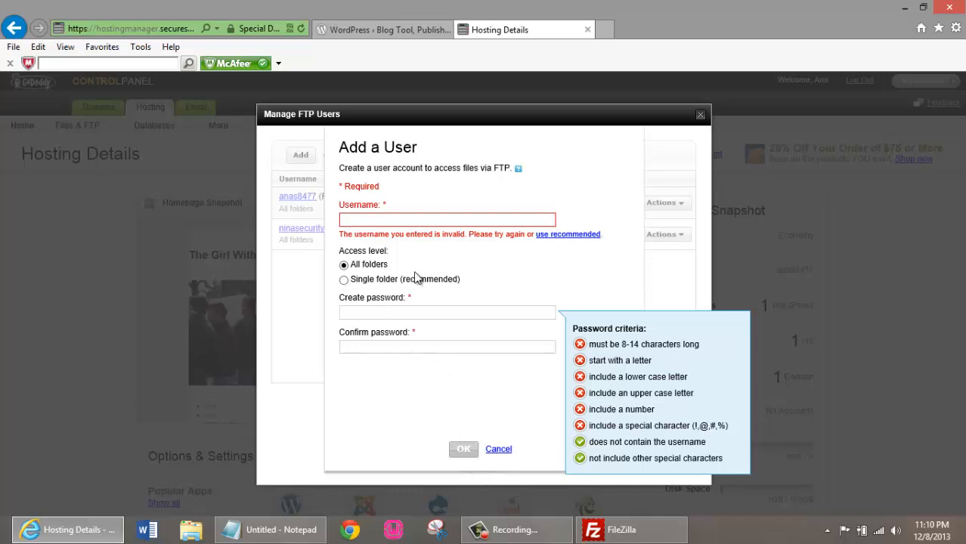
left_click(495, 449)
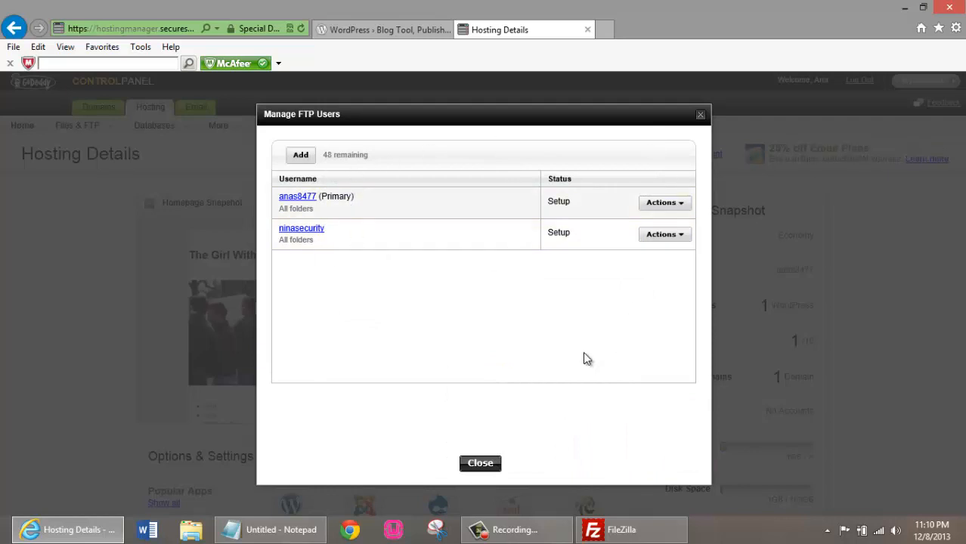
left_click(700, 115)
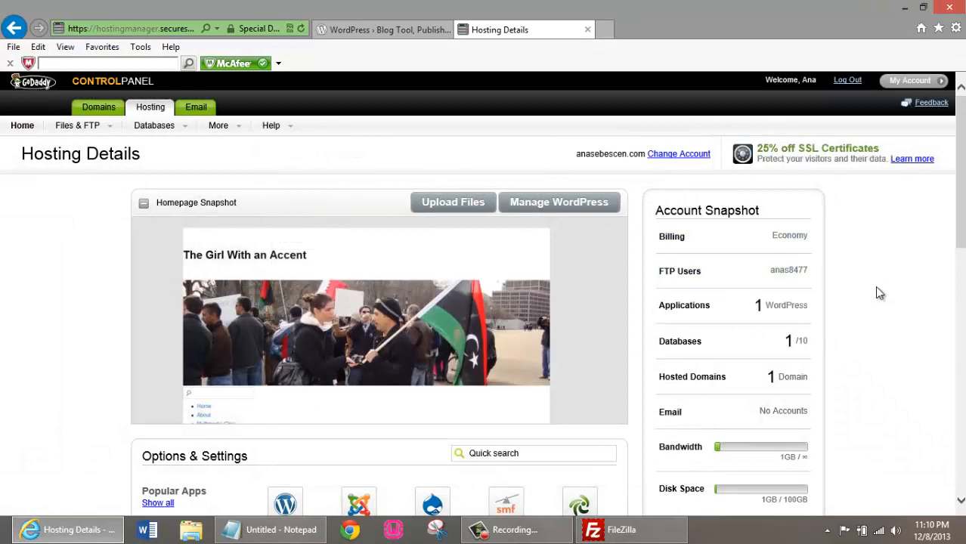
Step: Locate the server's IP address in the Server Details of the hosting account page
scroll(875, 287, "down", 3)
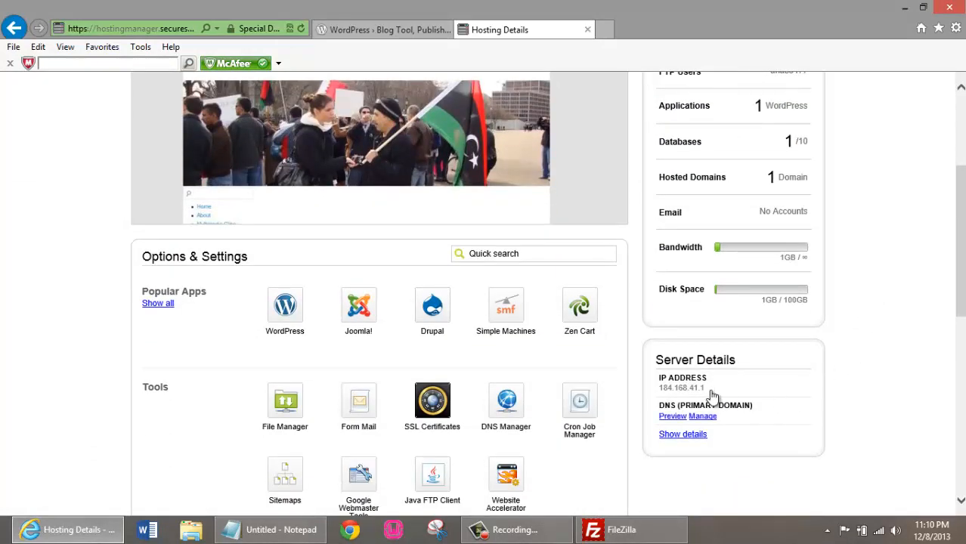
left_click_drag(707, 389, 662, 396)
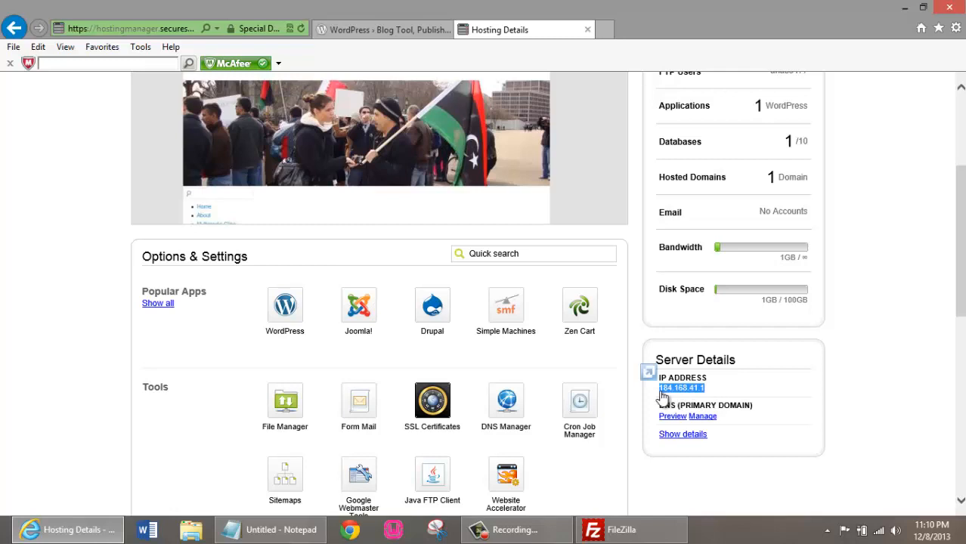
left_click(875, 366)
scroll(874, 365, "up", 2)
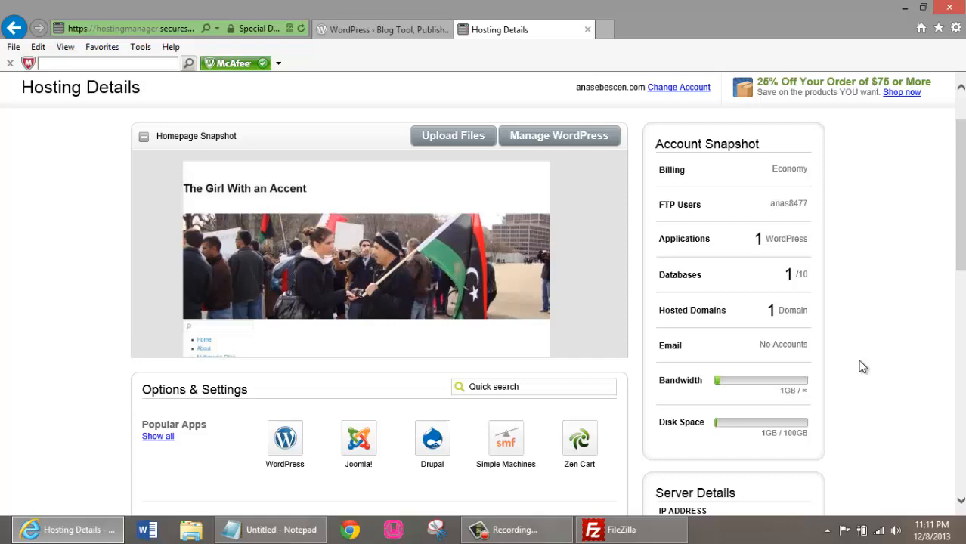
Step: Search Google in a new browser tab for "filezilla client download" and open the CNET download page for FileZilla
key("ctrl+t")
type("google.com")
key("Return")
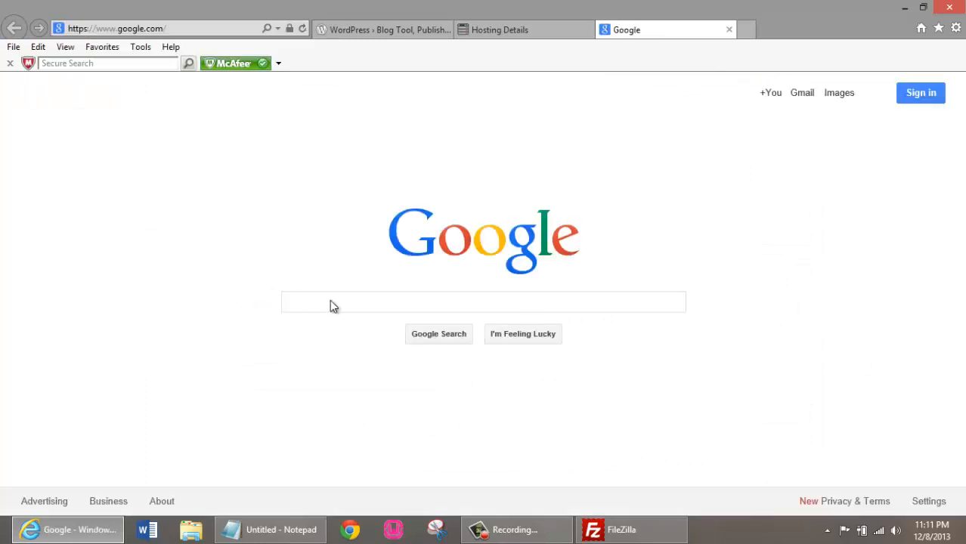
left_click(355, 323)
type("filezilla client download")
key("Return")
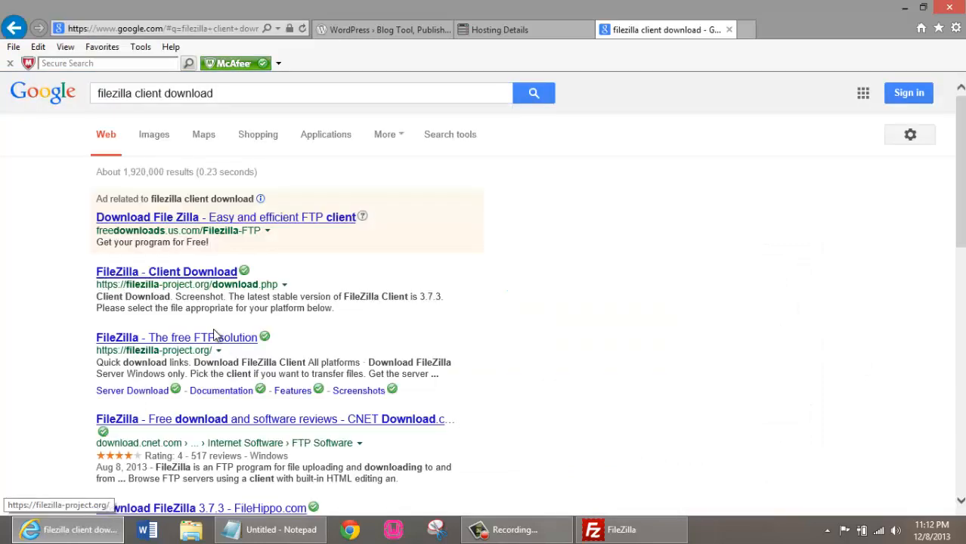
scroll(224, 362, "down", 2)
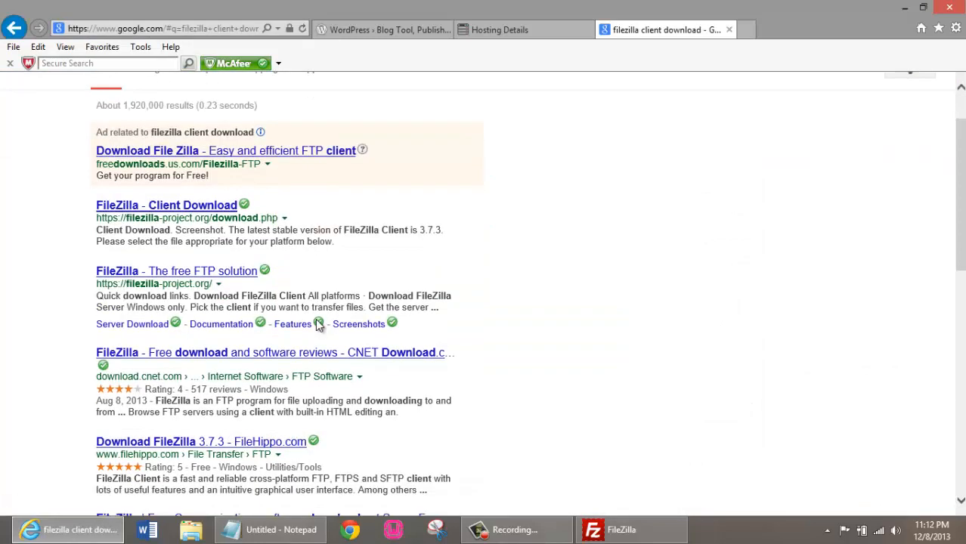
left_click(223, 359)
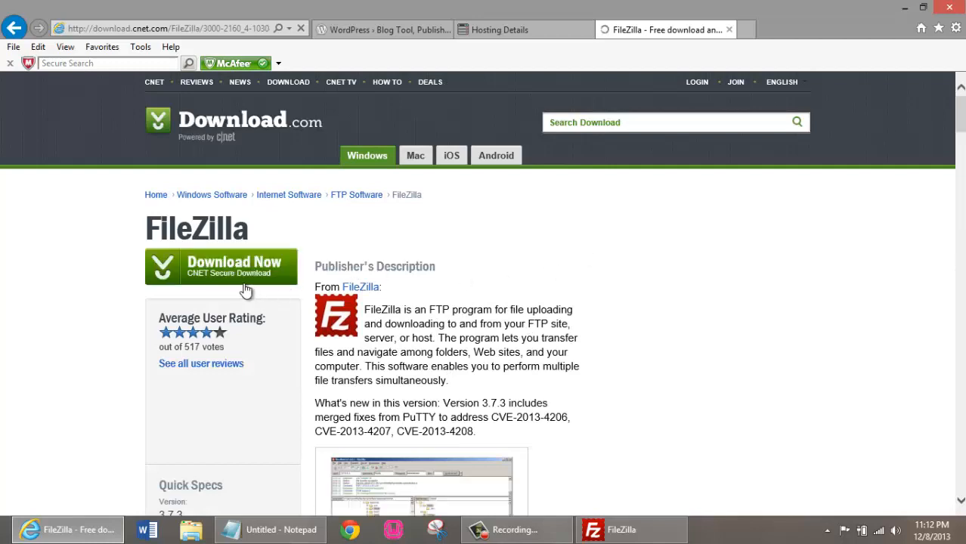
scroll(571, 276, "down", 2)
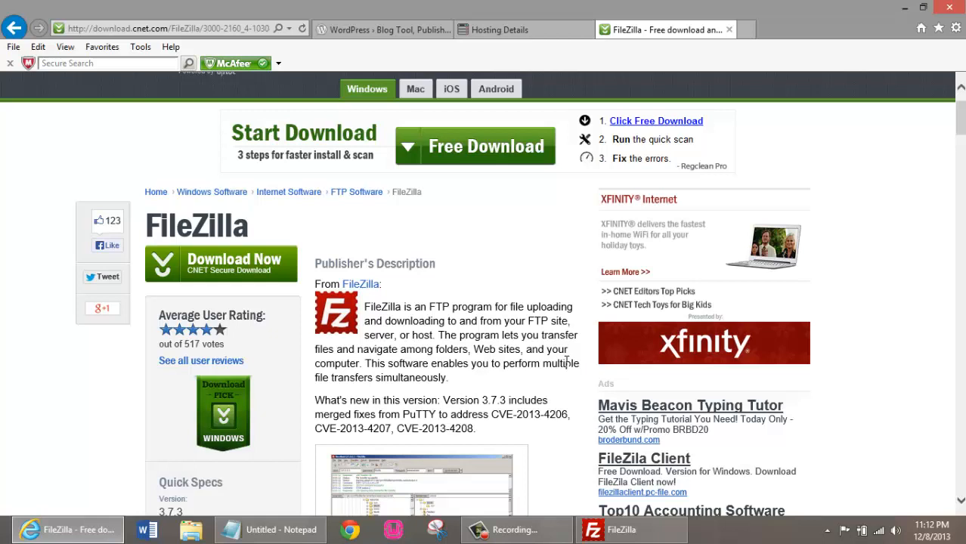
Step: Switch to FileZilla and create a new site named test_ftp in the Site Manager
left_click(627, 529)
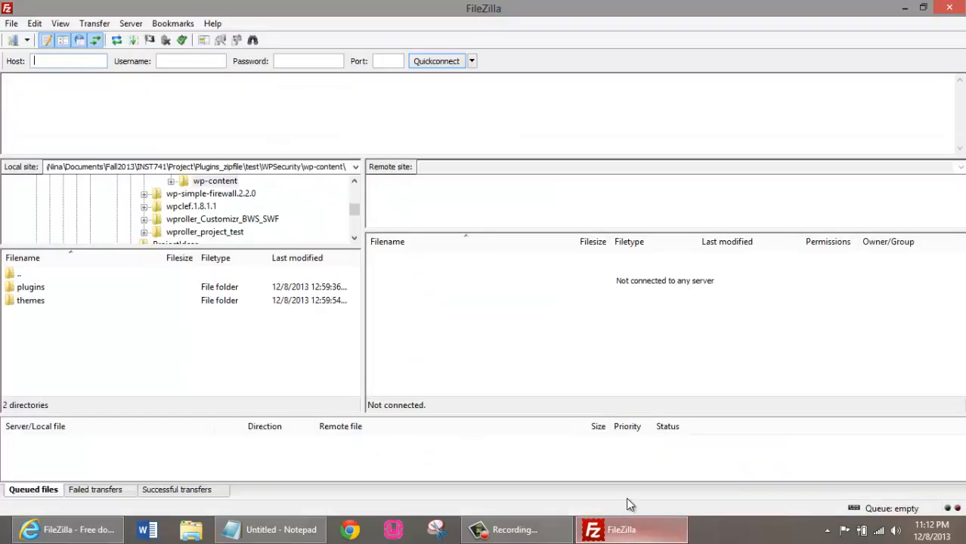
left_click(12, 23)
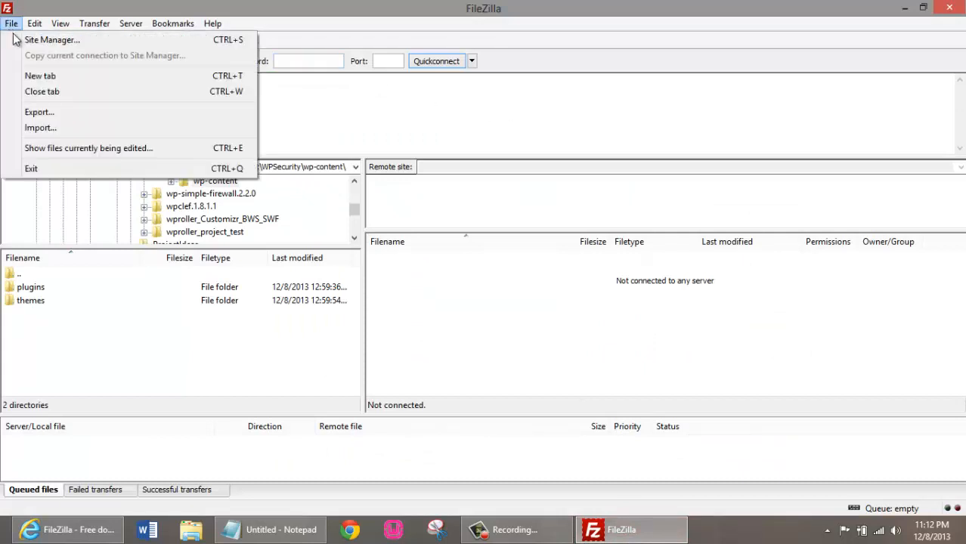
left_click(45, 39)
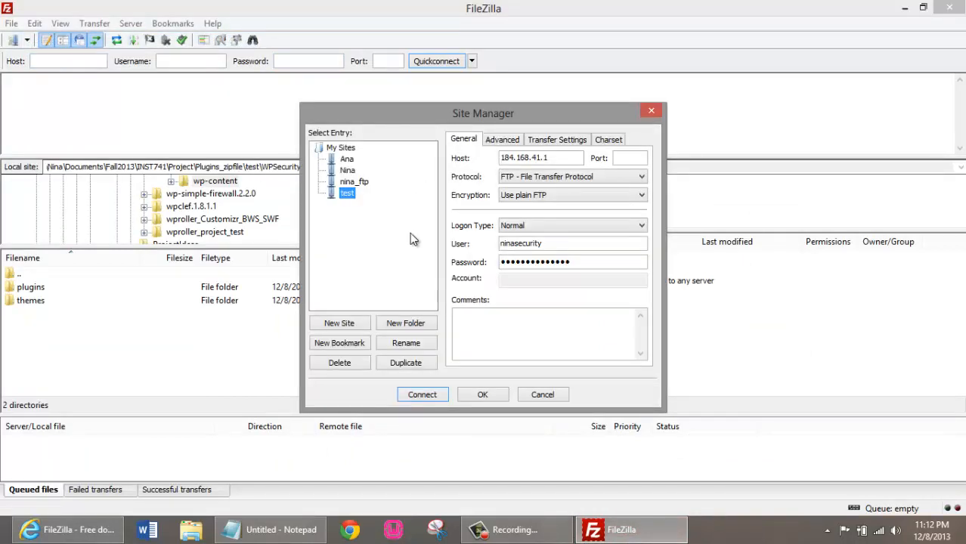
left_click(358, 323)
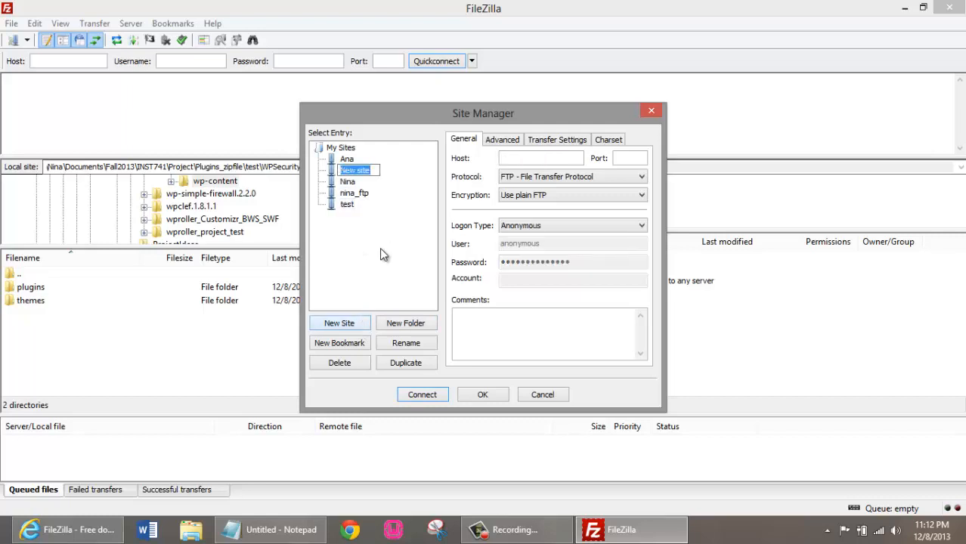
type("test_ftp")
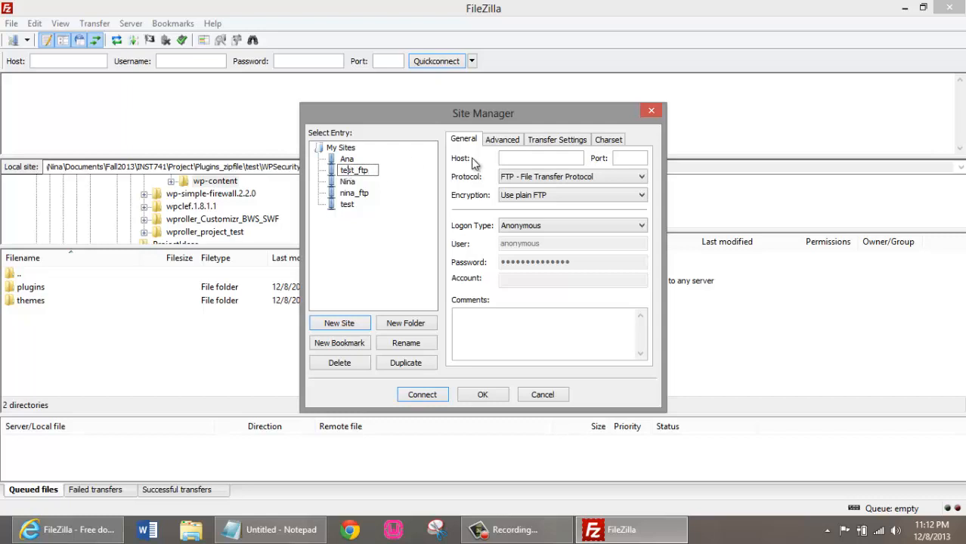
Step: Copy the server IP address from the Notepad note and set the new site's host to 184.168.41.1
left_click(519, 158)
left_click(297, 532)
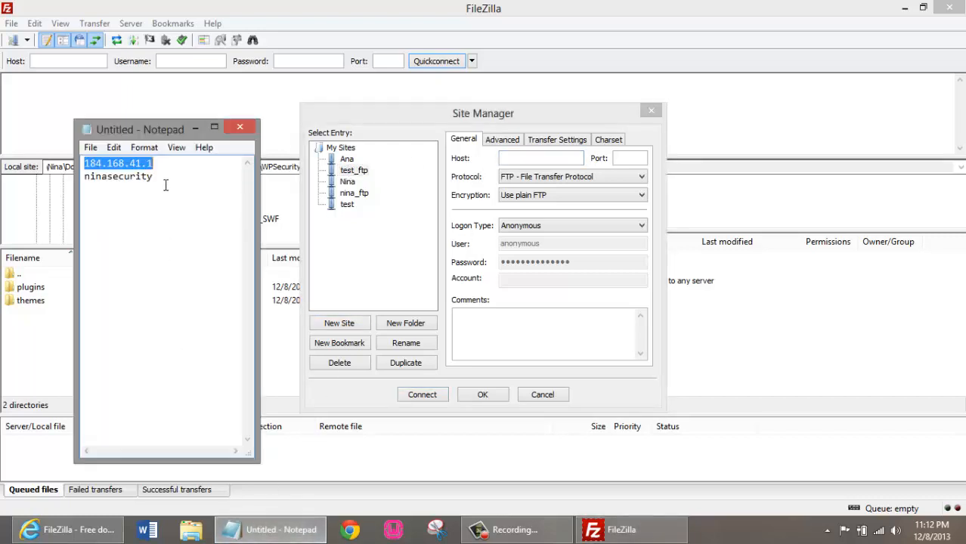
left_click_drag(164, 167, 51, 154)
key("ctrl+c")
left_click(558, 159)
key("ctrl+v")
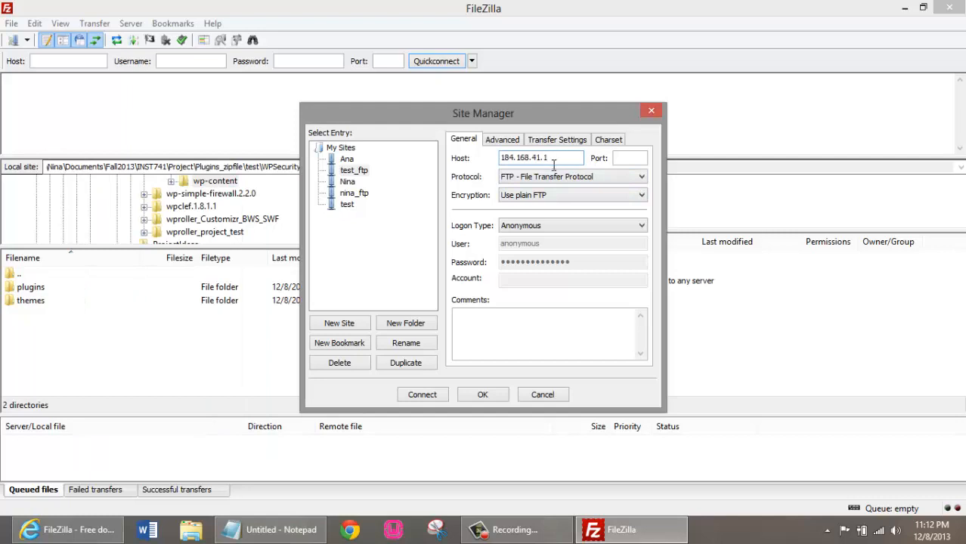
Step: Keep the FTP - File Transfer Protocol and plain FTP encryption, and set the logon type to Normal
left_click(572, 181)
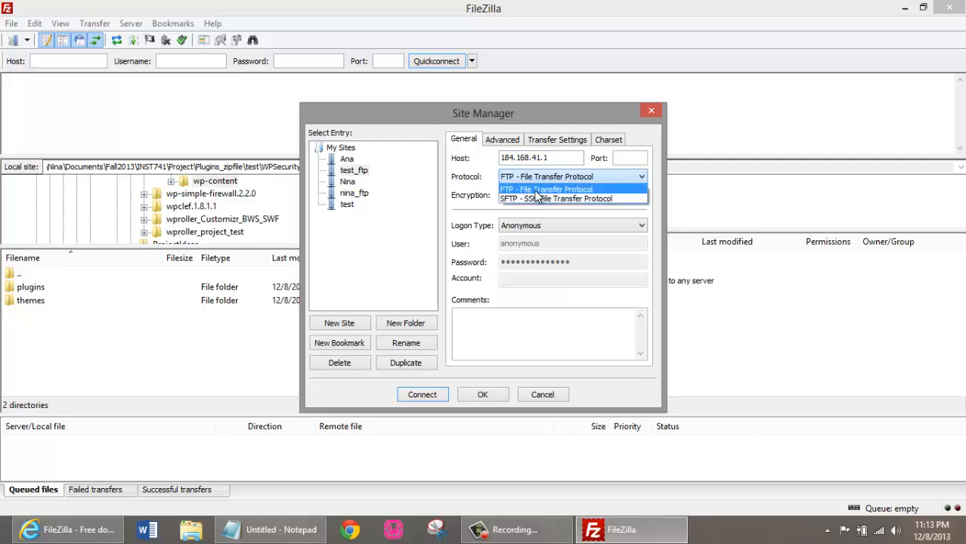
left_click(539, 190)
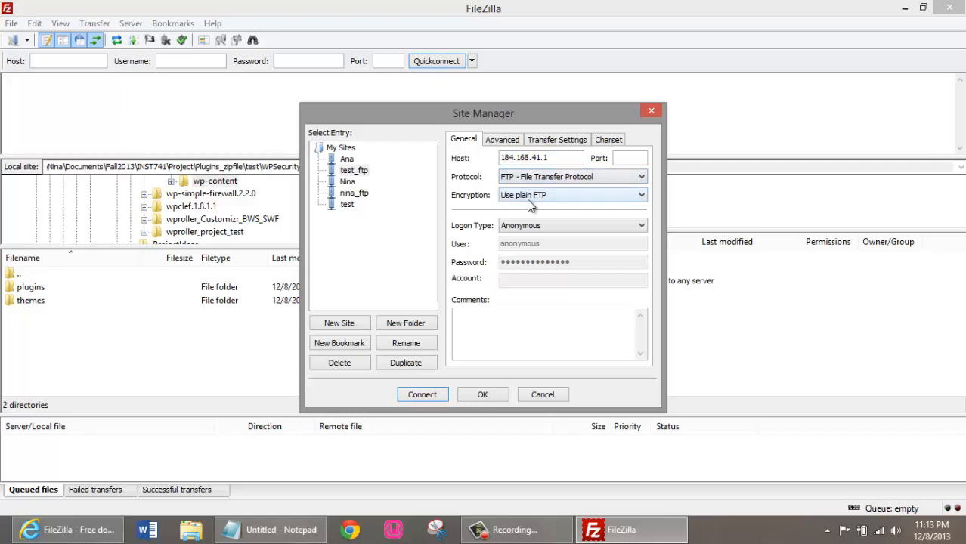
left_click(562, 194)
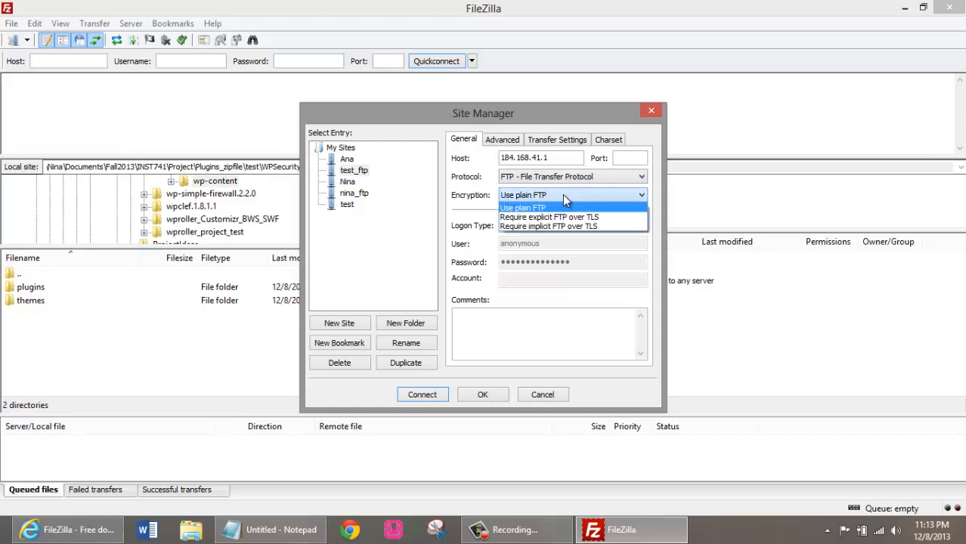
left_click(562, 194)
left_click(532, 225)
left_click(533, 248)
Step: Replace the site's anonymous user with the FTP username copied from the Notepad note
left_click_drag(543, 244, 495, 250)
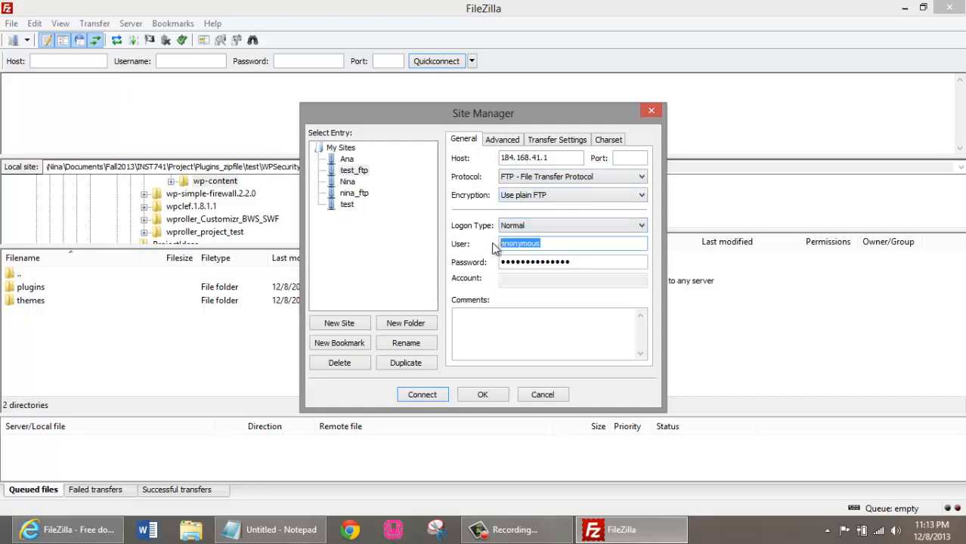
left_click(257, 530)
left_click_drag(172, 184, 82, 177)
key("ctrl+c")
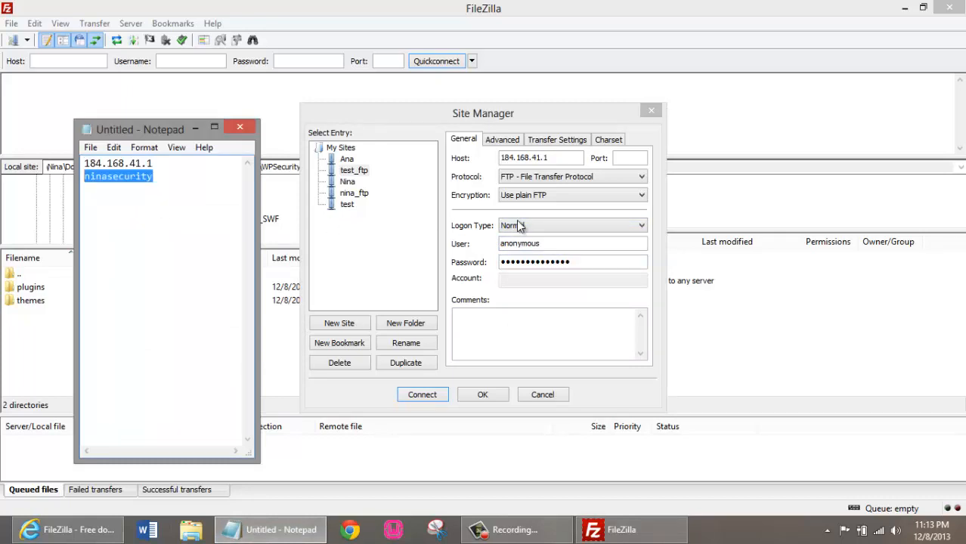
left_click_drag(546, 244, 488, 248)
key("ctrl+v")
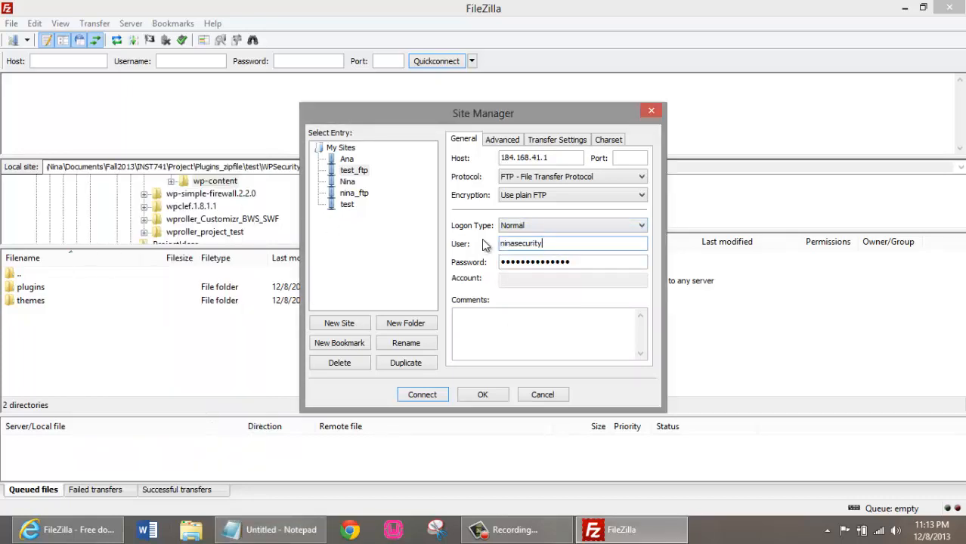
Step: Replace the default password with the FTP account password and try to connect to the test_ftp site
left_click_drag(587, 262, 487, 260)
key("BackSpace")
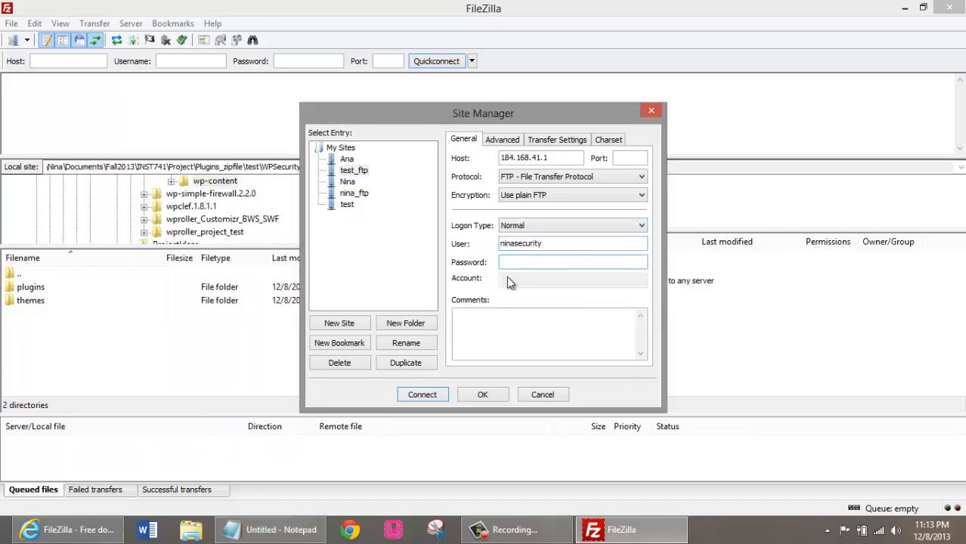
key("ctrl+v")
left_click(421, 395)
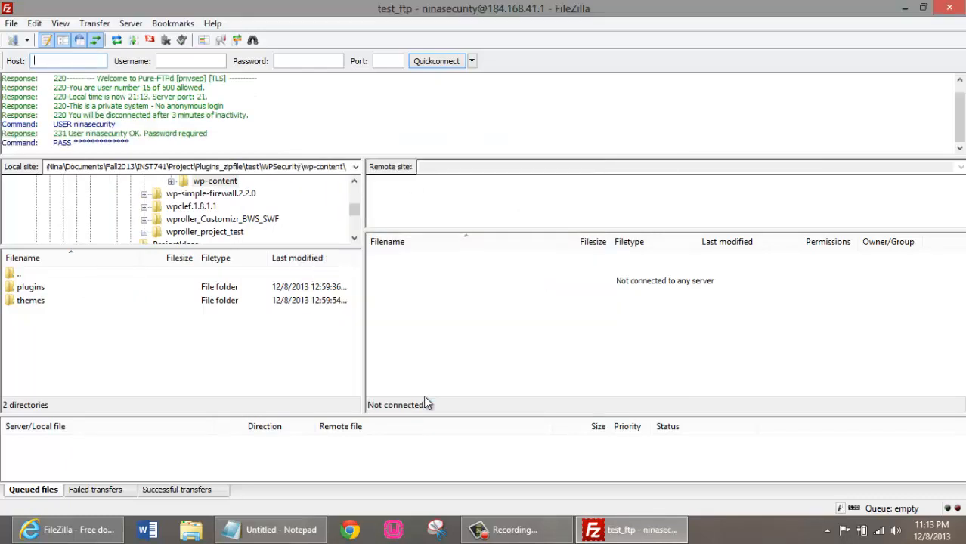
Step: Examine the username and password responses in the connection log
left_click_drag(187, 142, 5, 107)
left_click_drag(96, 133, 2, 124)
left_click(39, 124)
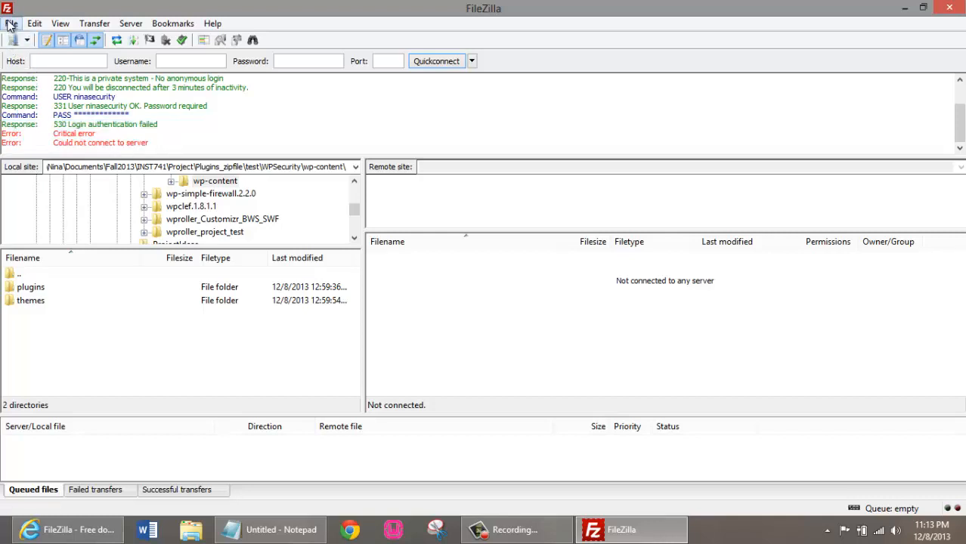
Step: Re-enter the FTP account password for the test_ftp site in the Site Manager and connect to the server
left_click(11, 23)
left_click(41, 37)
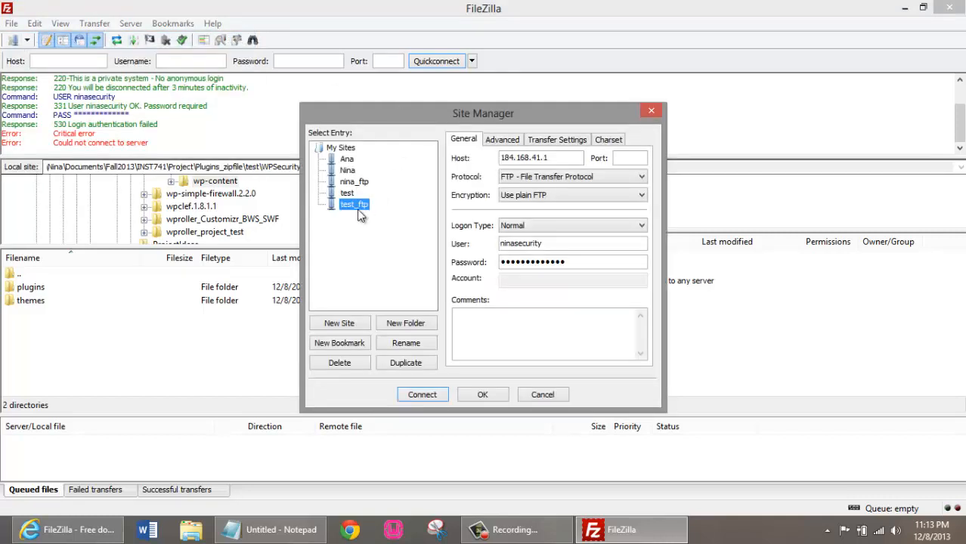
left_click(570, 266)
key("ctrl+a")
key("BackSpace")
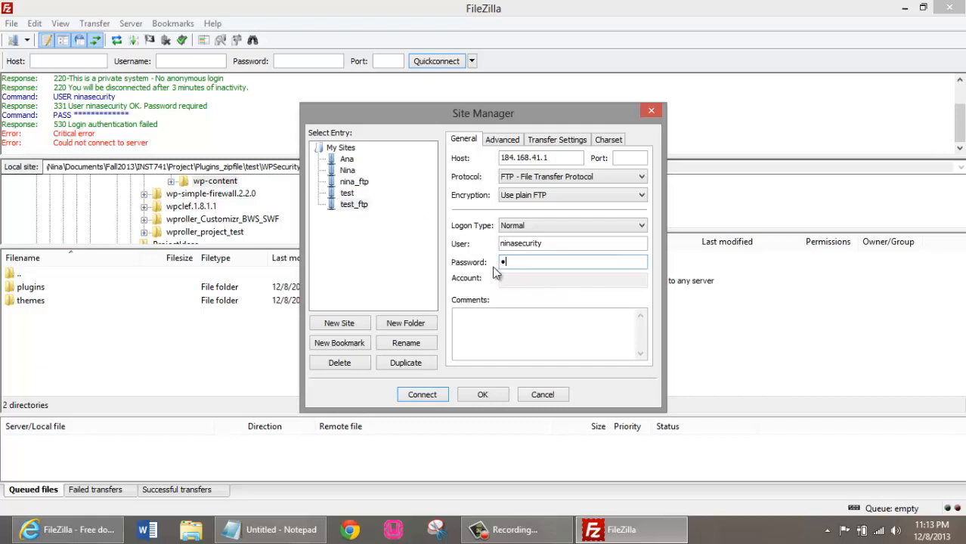
key("ctrl+v")
left_click(422, 395)
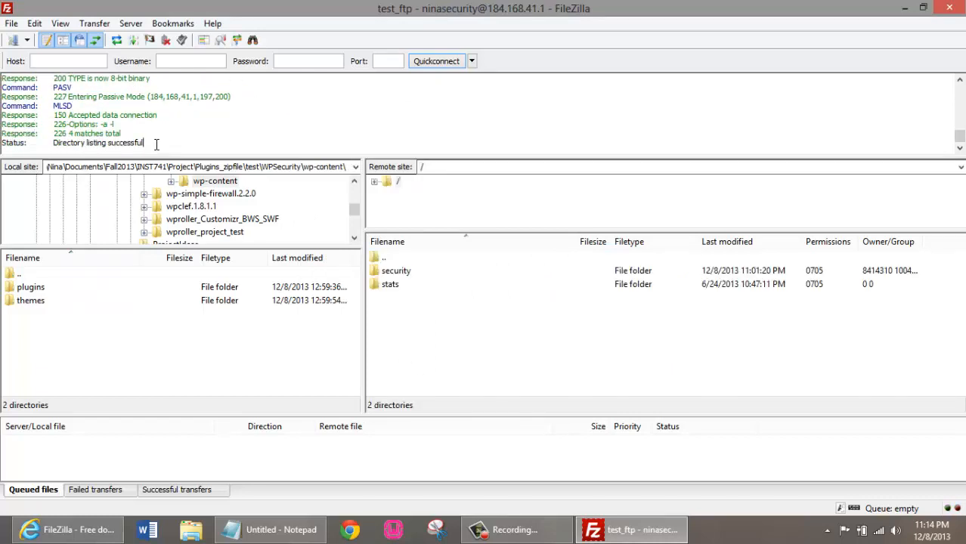
Step: Check the directory listing status at the end of the connection log
left_click_drag(155, 144, 43, 145)
left_click(123, 143)
left_click_drag(123, 143, 45, 145)
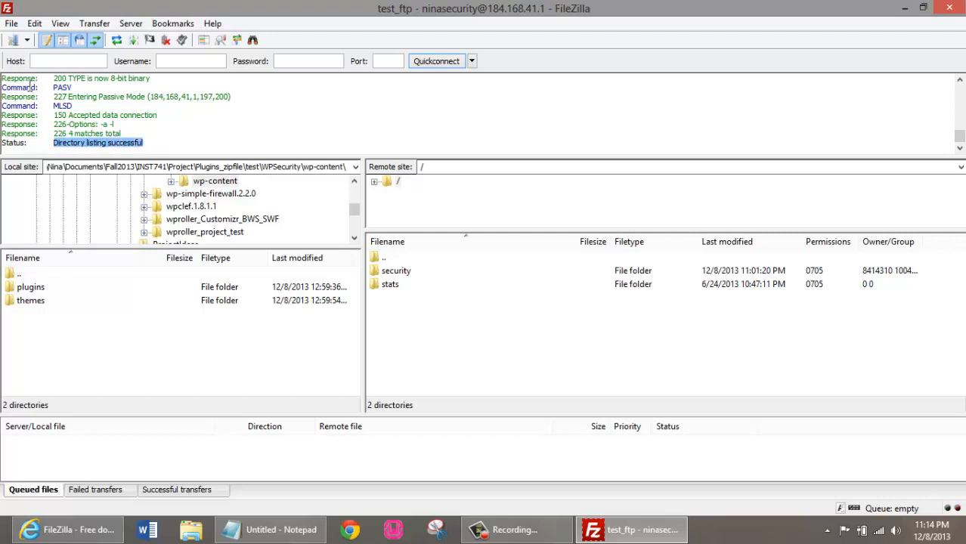
Step: Review the saved test_ftp entry and its login fields in the Site Manager, leaving them unedited
left_click(12, 23)
left_click(34, 37)
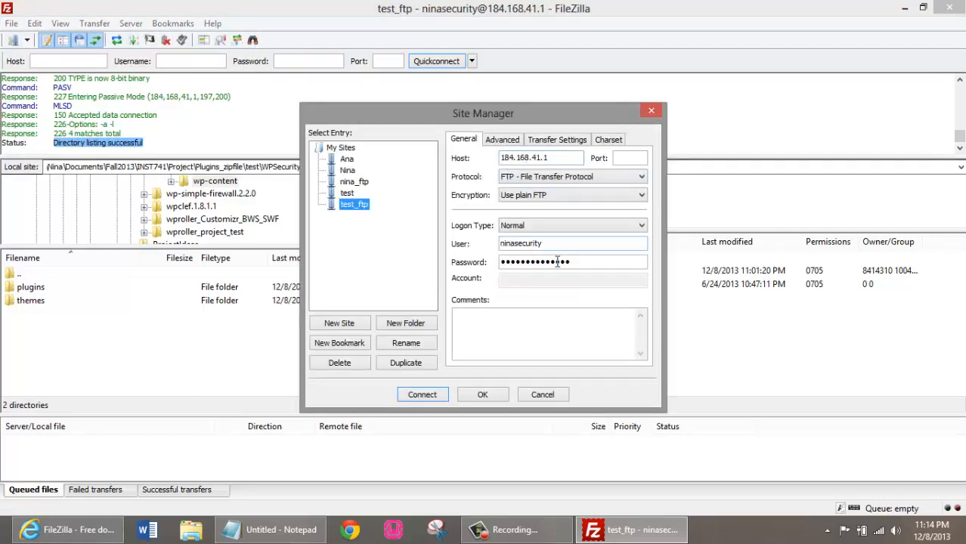
left_click_drag(577, 263, 466, 258)
left_click(351, 204)
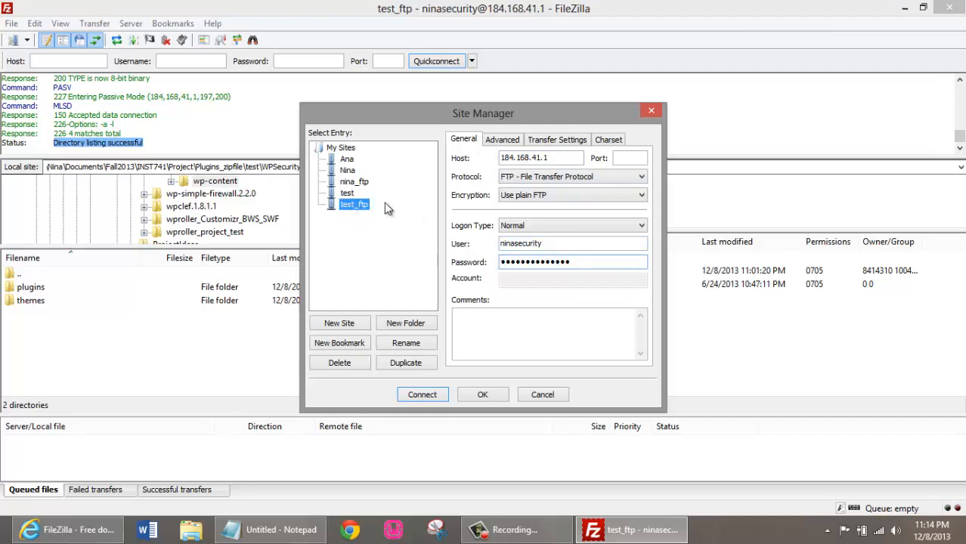
left_click(650, 110)
left_click(165, 136)
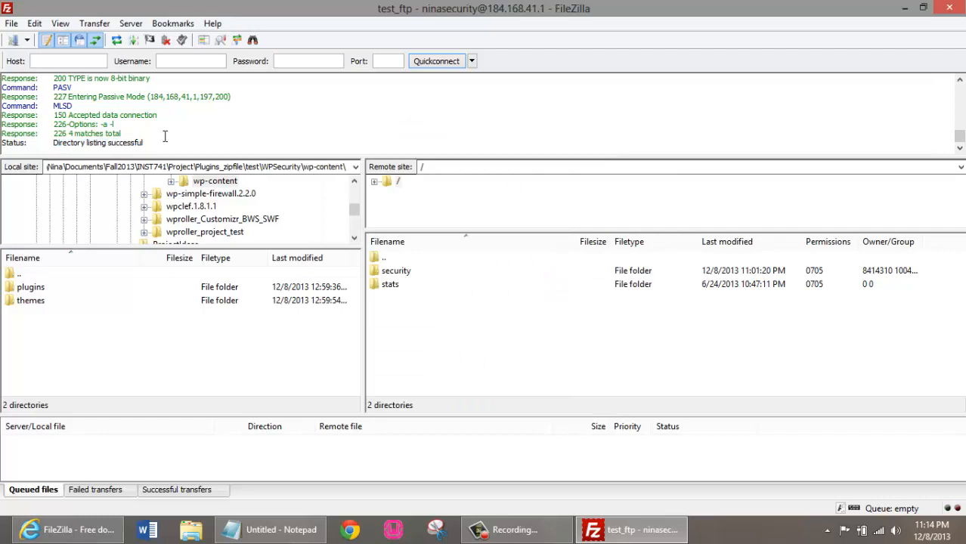